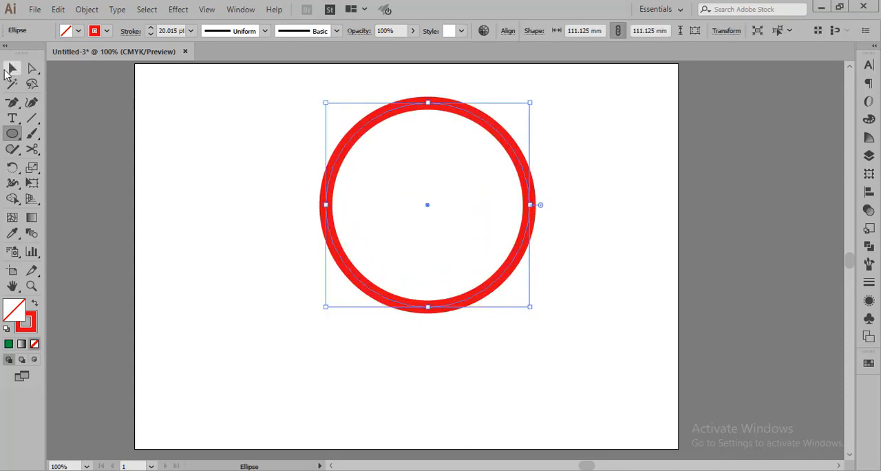
# Place a duplicate of the red circle beside the original, overlapping the artboard's right edge
pyautogui.press('v')
pyautogui.click(452, 191)
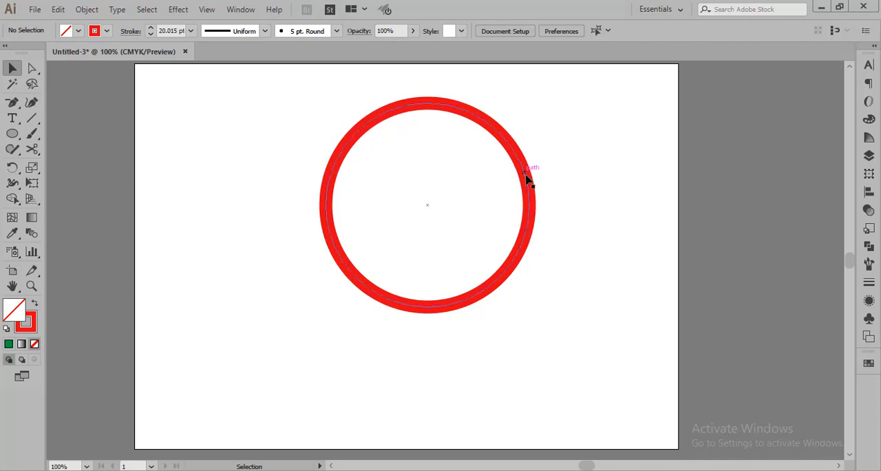
pyautogui.moveTo(531, 175)
pyautogui.mouseDown()
pyautogui.moveTo(678, 193)
pyautogui.moveTo(753, 190)
pyautogui.mouseUp()
pyautogui.click(559, 352)
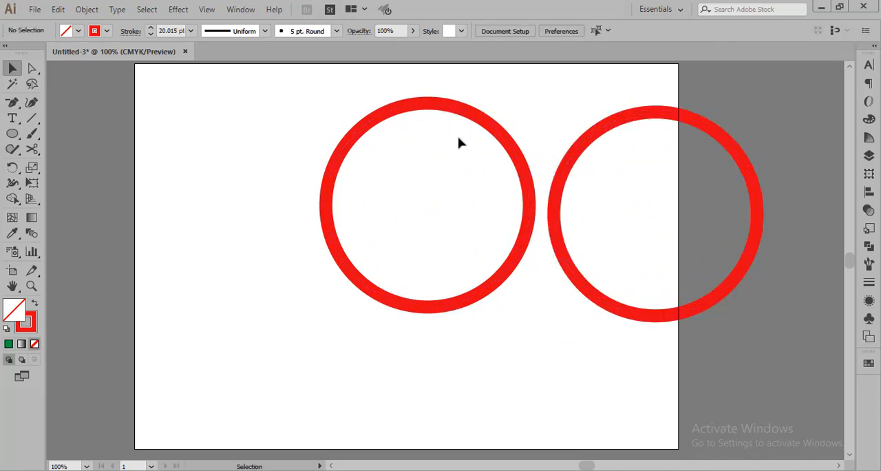
# Align the two red circles with each other by their vertical centers
pyautogui.moveTo(346, 84); pyautogui.dragTo(647, 279)
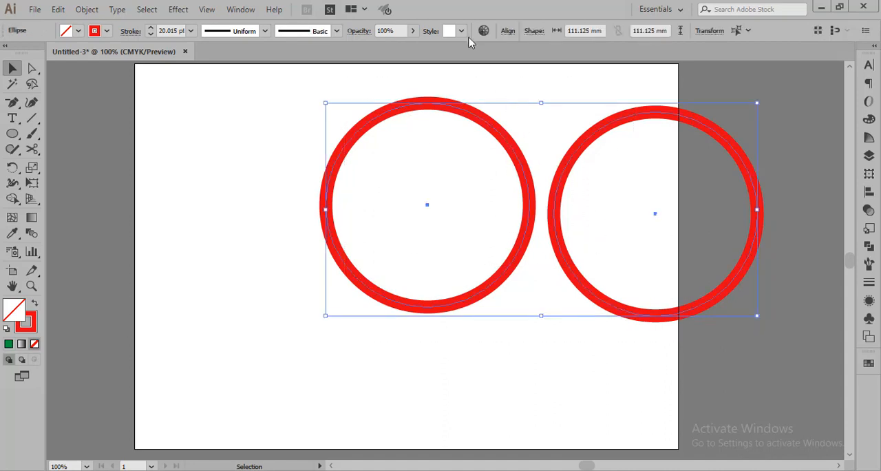
pyautogui.click(505, 34)
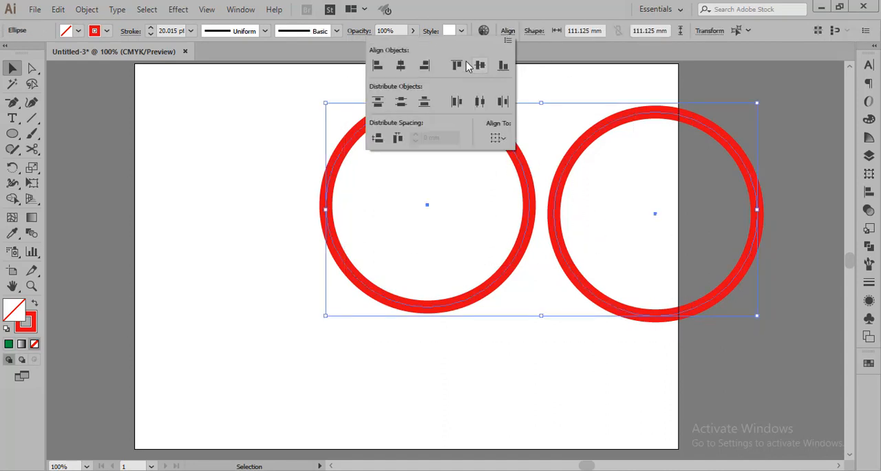
pyautogui.click(478, 65)
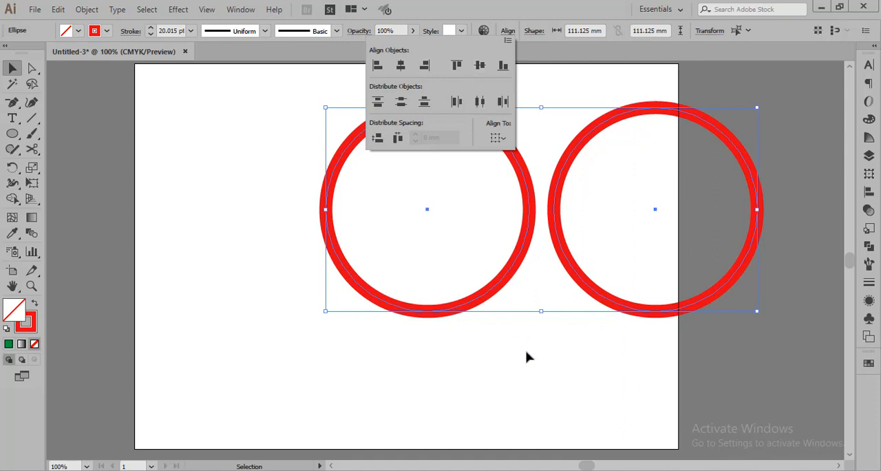
pyautogui.click(258, 281)
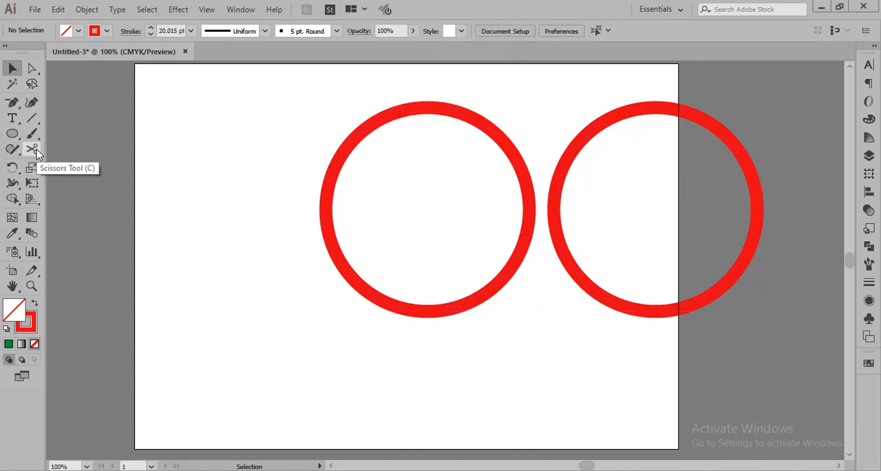
# Cut the left circle's path at its upper left with the Scissors tool and delete the segment up to its top anchor point
pyautogui.moveTo(36, 149)
pyautogui.mouseDown()
pyautogui.moveTo(105, 178)
pyautogui.moveTo(206, 241)
pyautogui.mouseUp()
pyautogui.click(31, 148)
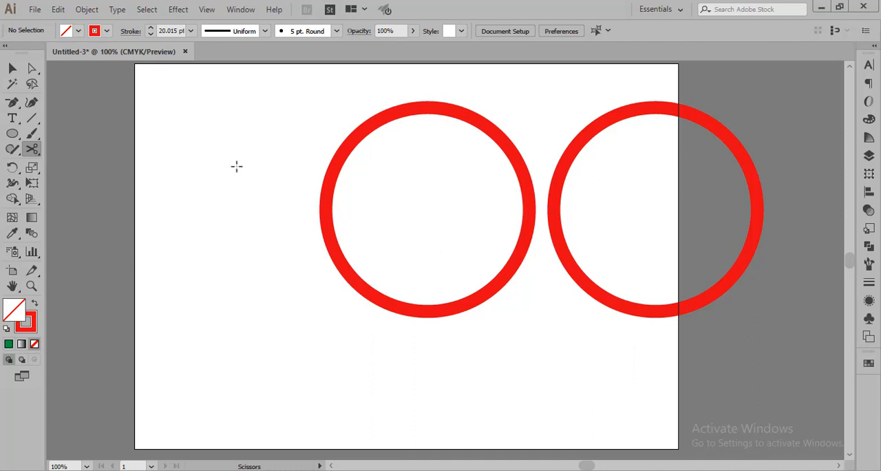
pyautogui.click(331, 176)
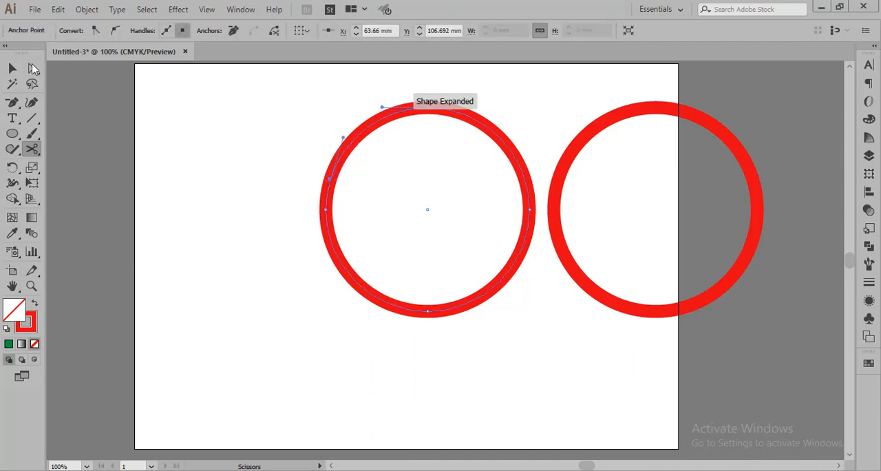
pyautogui.click(32, 68)
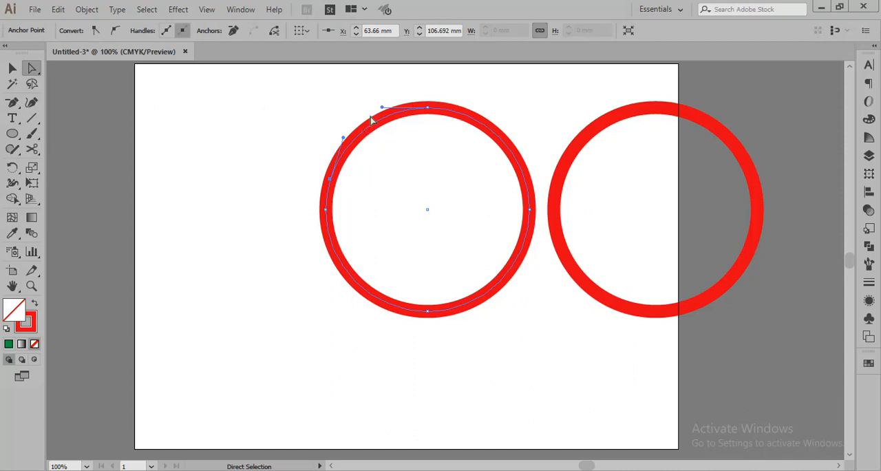
pyautogui.press('Delete')
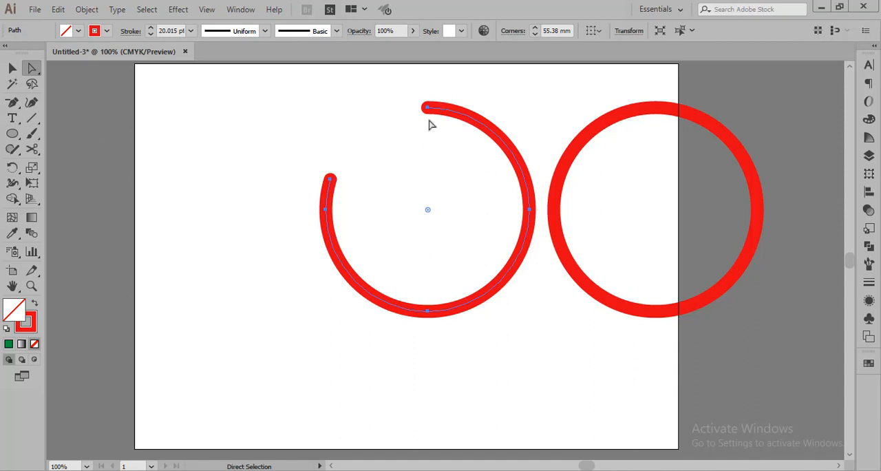
# Try to apply a butt cap to the stroke ends of the open red arc
pyautogui.click(10, 70)
pyautogui.scroll(2, 301, 114)
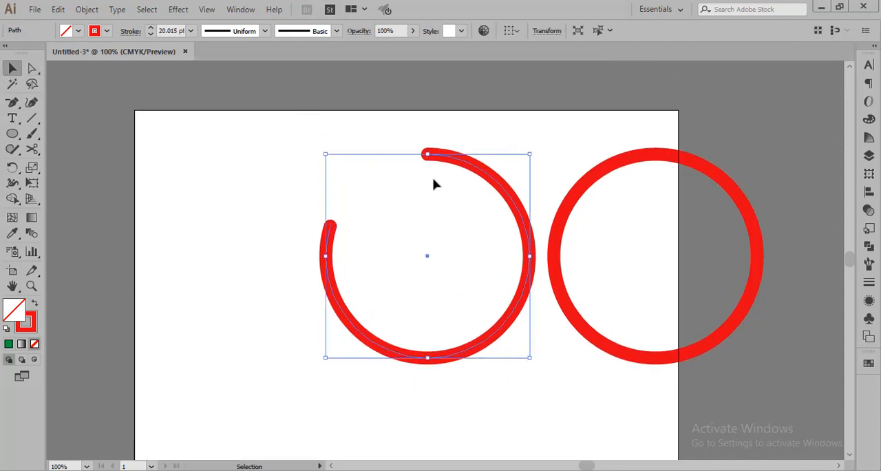
pyautogui.scroll(-3, 448, 188)
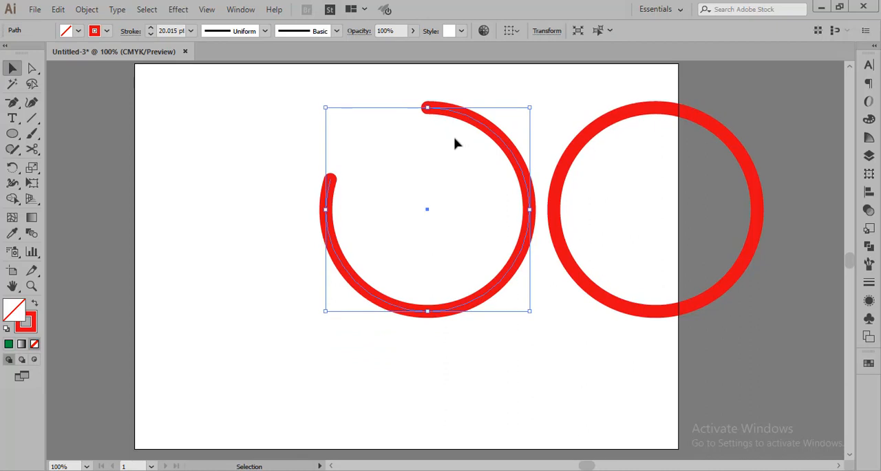
pyautogui.scroll(4, 455, 115)
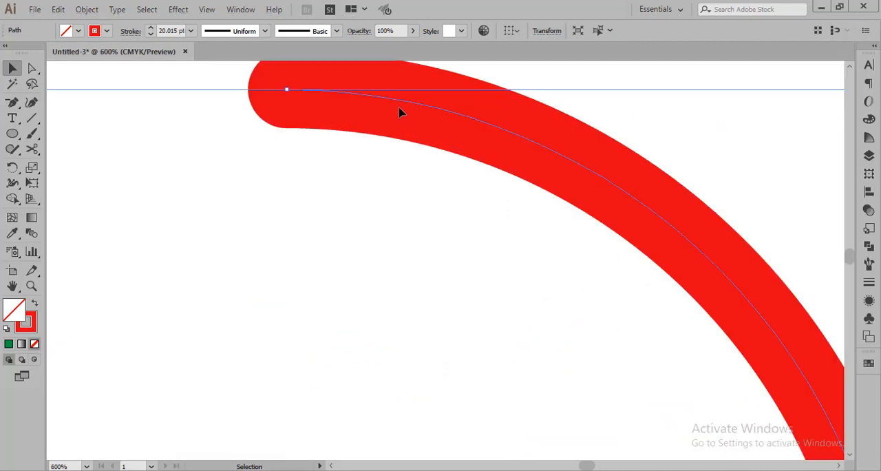
pyautogui.click(313, 210)
pyautogui.scroll(1, 277, 93)
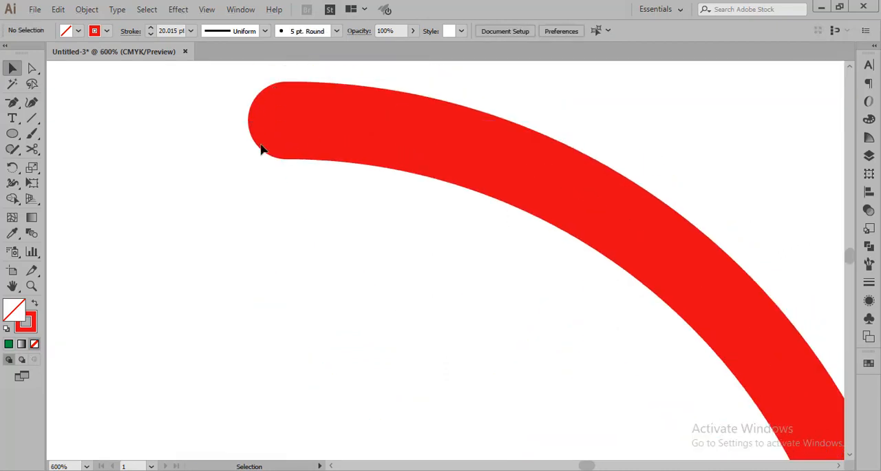
pyautogui.click(129, 32)
pyautogui.click(49, 63)
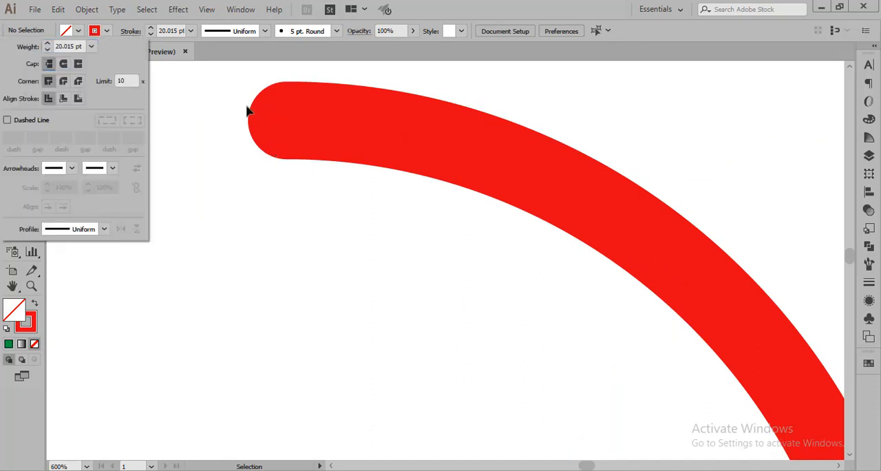
pyautogui.click(243, 295)
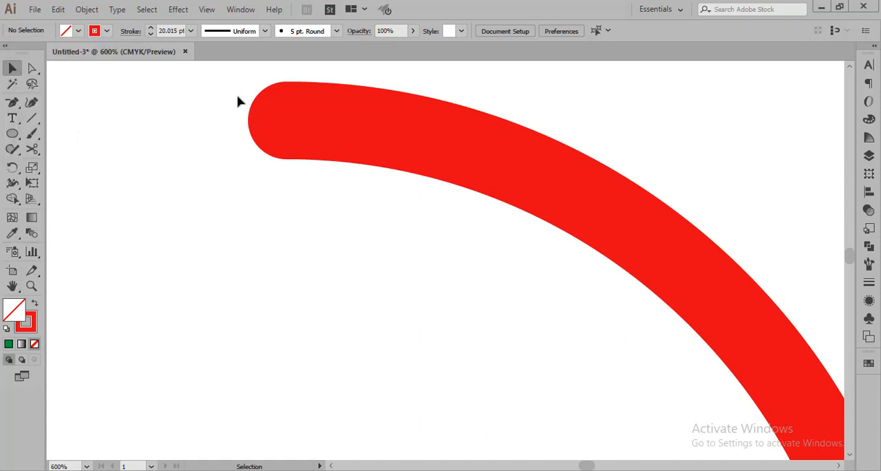
# Select the open red arc and set its stroke cap to butt
pyautogui.moveTo(229, 75); pyautogui.dragTo(312, 157)
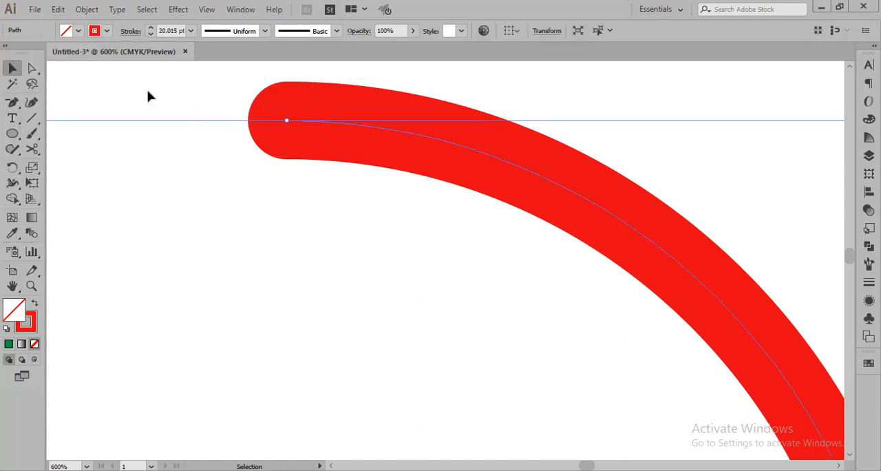
pyautogui.click(132, 32)
pyautogui.click(49, 71)
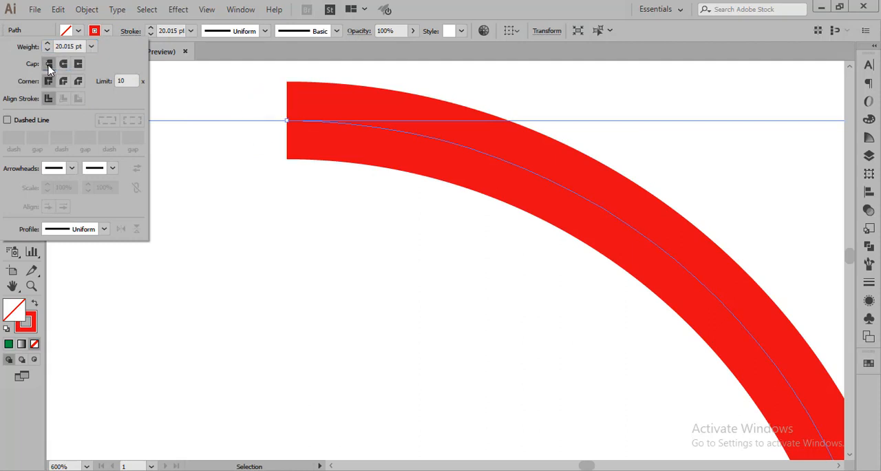
pyautogui.click(280, 242)
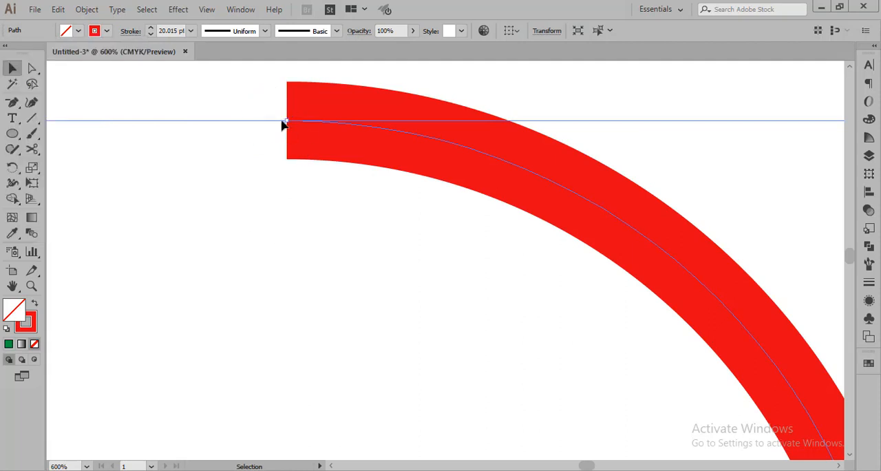
# Change the open red arc's stroke cap to projecting
pyautogui.click(131, 31)
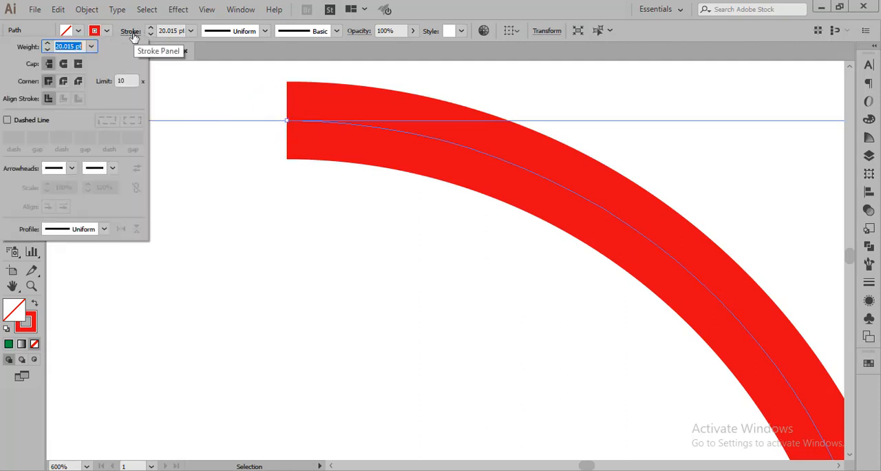
pyautogui.click(78, 64)
pyautogui.click(335, 221)
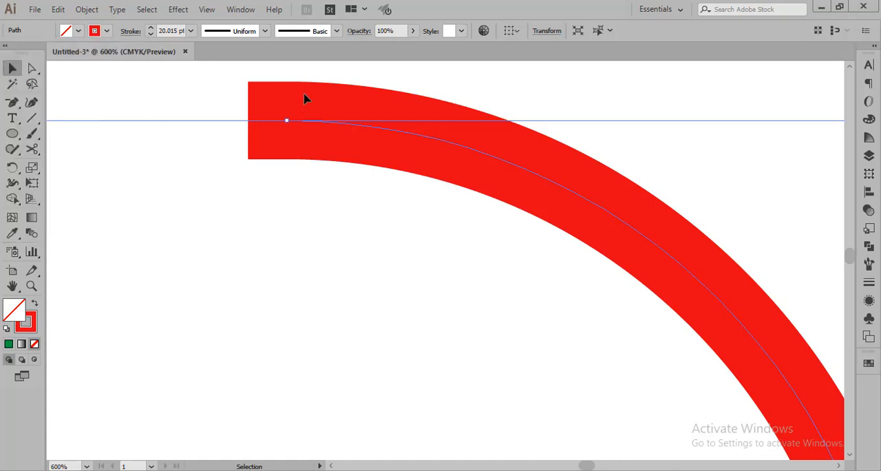
# Give the open red arc's stroke a round cap and deselect it
pyautogui.click(130, 32)
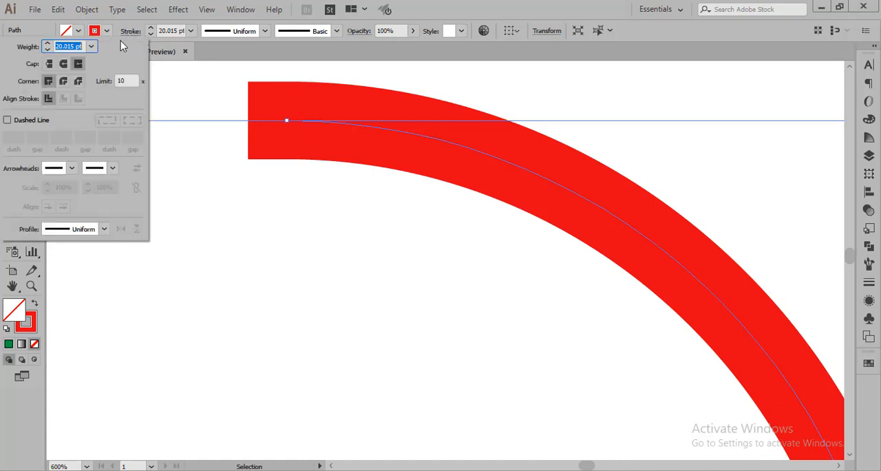
pyautogui.click(64, 64)
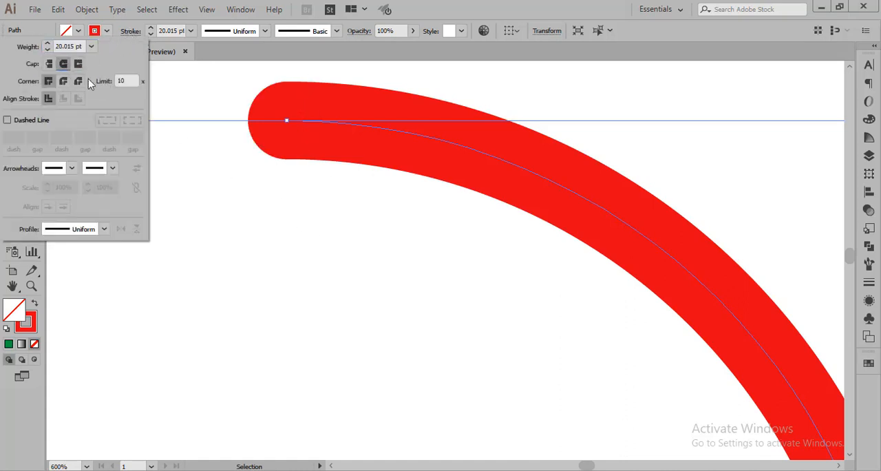
pyautogui.click(267, 176)
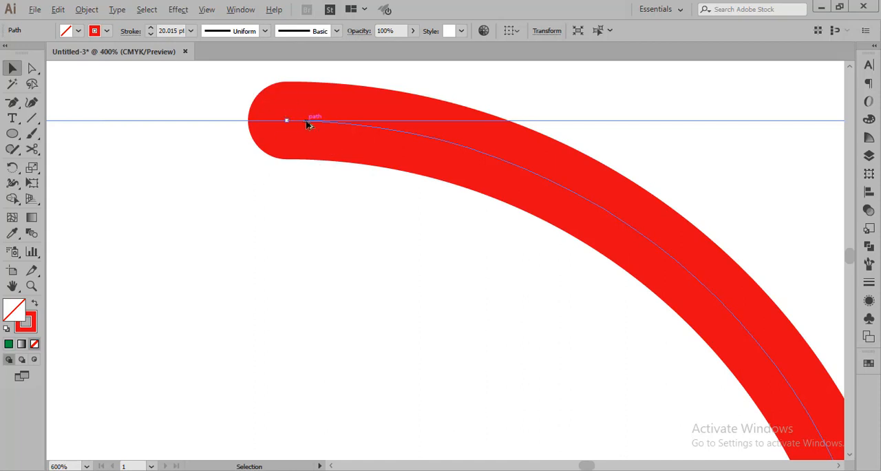
pyautogui.scroll(-3, 309, 122)
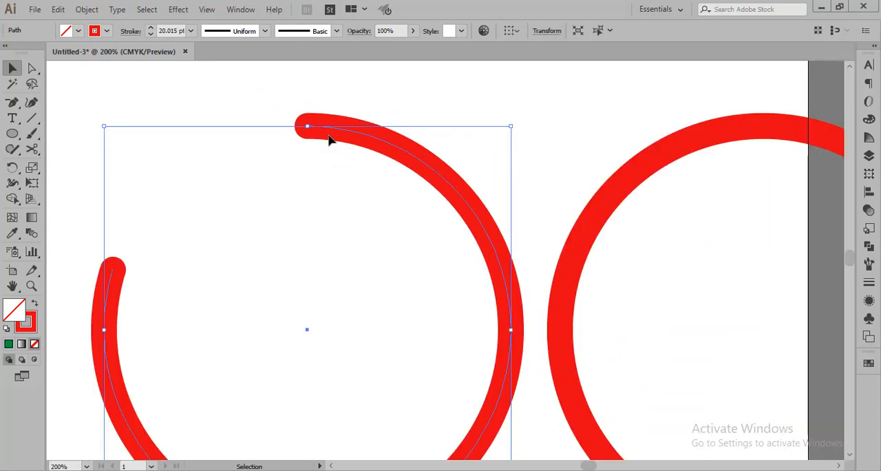
pyautogui.scroll(-1, 329, 140)
pyautogui.scroll(-1, 329, 140)
pyautogui.scroll(-1, 329, 140)
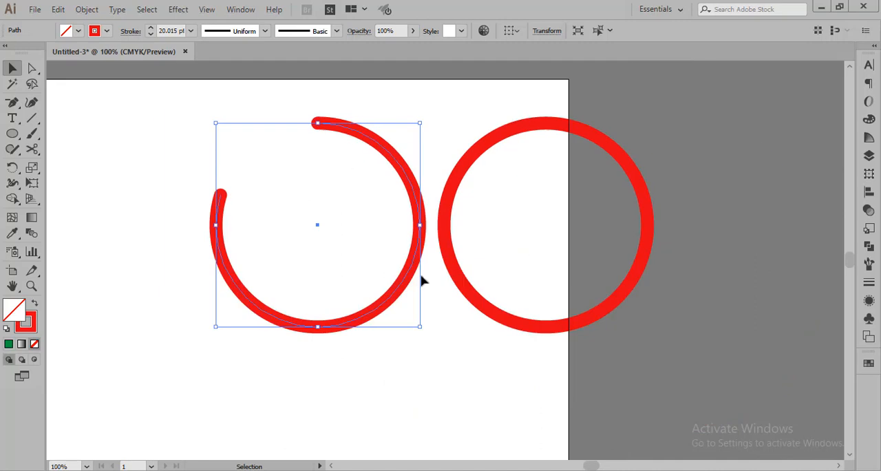
pyautogui.click(455, 385)
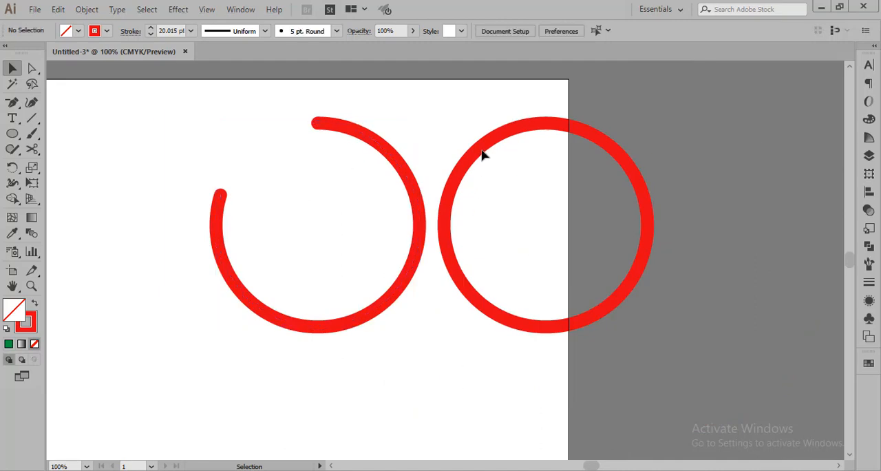
# Select both the open arc and the full circle and move them together to the left, fully onto the artboard
pyautogui.click(493, 175)
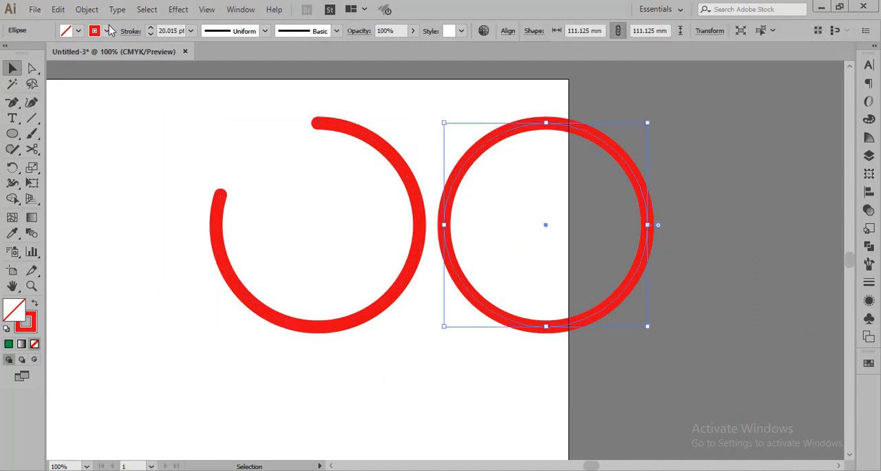
pyautogui.scroll(-1, 451, 383)
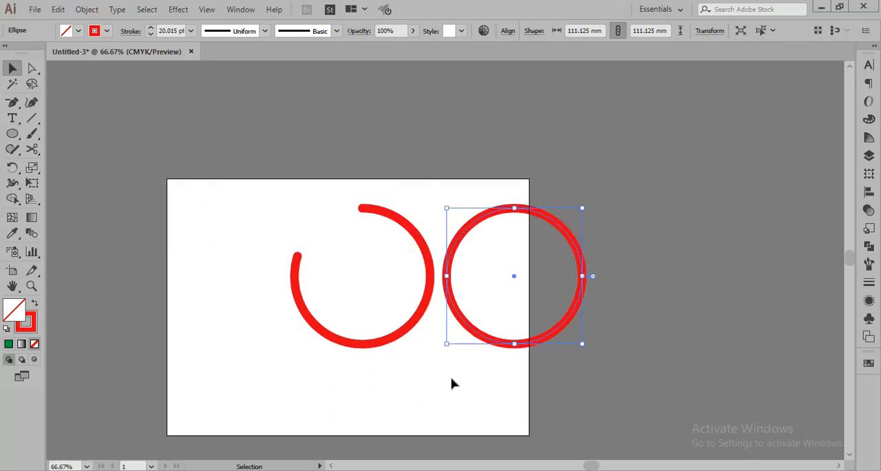
pyautogui.moveTo(266, 223); pyautogui.dragTo(521, 383)
pyautogui.scroll(2, 440, 333)
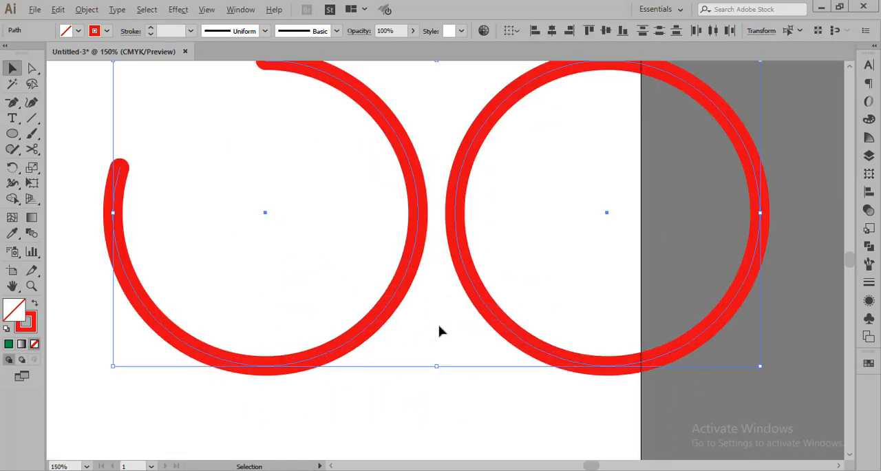
pyautogui.scroll(-1, 466, 349)
pyautogui.scroll(-1, 474, 415)
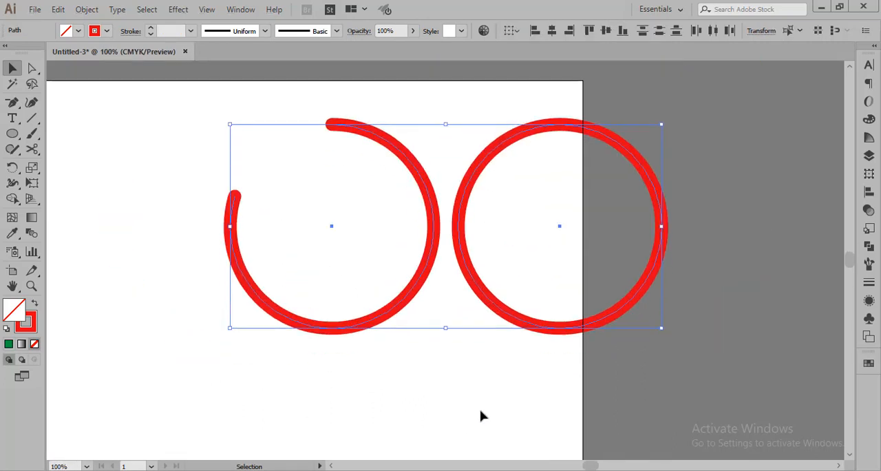
pyautogui.scroll(-1, 482, 416)
pyautogui.click(331, 466)
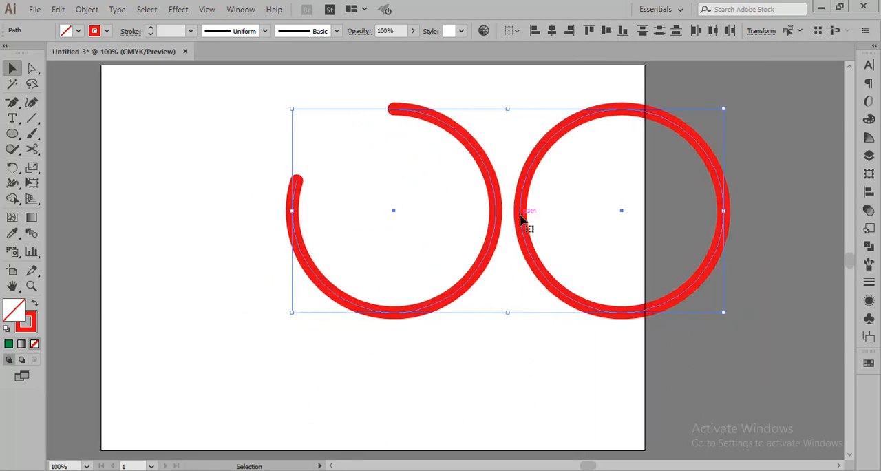
pyautogui.moveTo(524, 225); pyautogui.dragTo(389, 222)
pyautogui.click(473, 375)
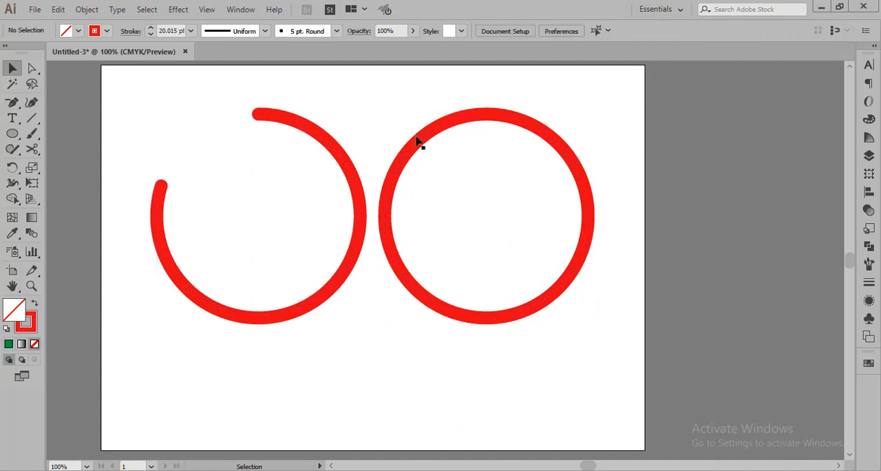
# Change the full circle's stroke color to blue
pyautogui.moveTo(428, 108); pyautogui.dragTo(498, 256)
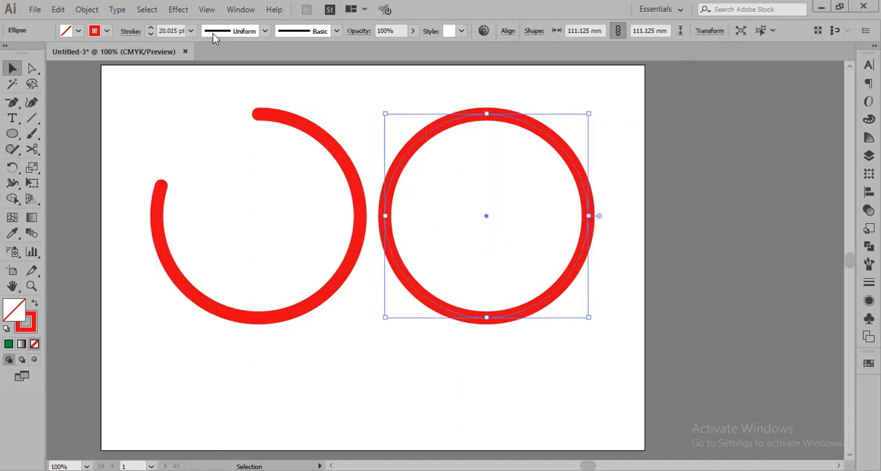
pyautogui.click(107, 31)
pyautogui.click(70, 53)
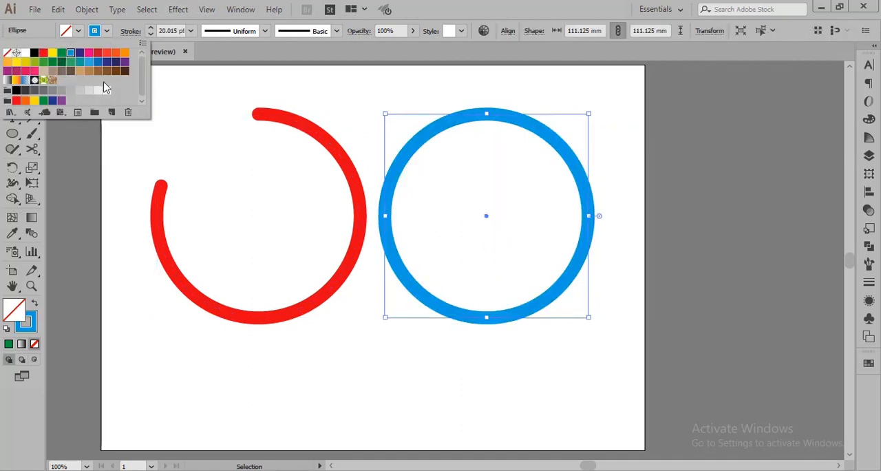
# Place the open red arc exactly over the blue circle and bring it to the front
pyautogui.click(461, 389)
pyautogui.click(572, 371)
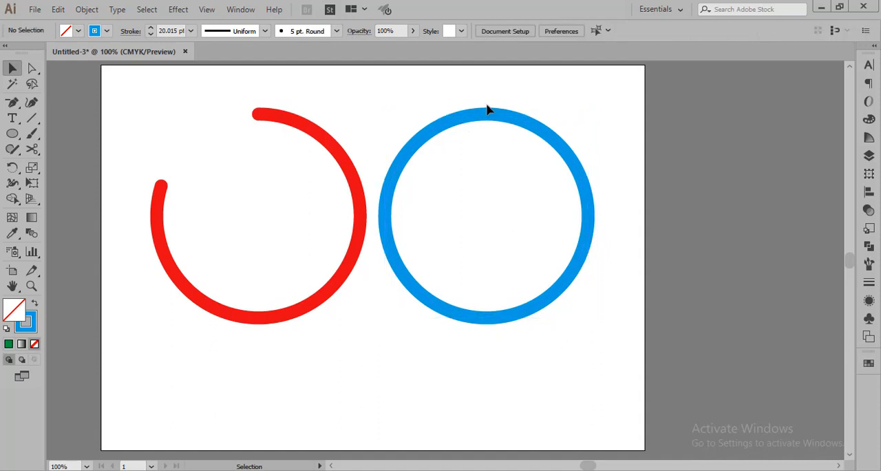
pyautogui.moveTo(351, 273); pyautogui.dragTo(575, 269)
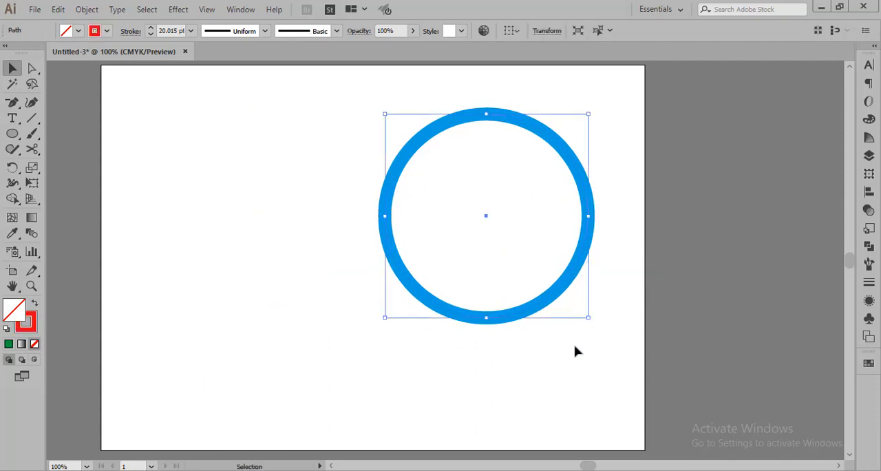
pyautogui.rightClick(555, 293)
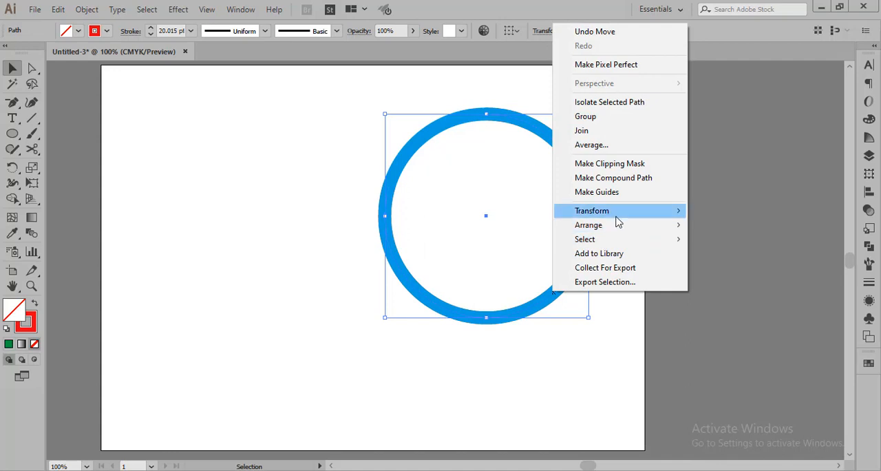
pyautogui.moveTo(638, 229)
pyautogui.click(688, 230)
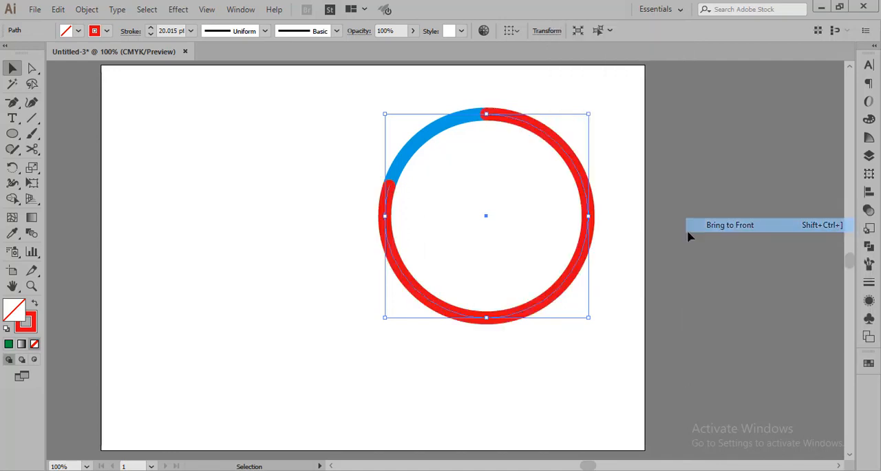
pyautogui.click(596, 354)
# Select the red arc together with the blue circle and move them left toward the middle of the artboard
pyautogui.moveTo(363, 126); pyautogui.dragTo(407, 360)
pyautogui.click(482, 363)
pyautogui.moveTo(243, 100); pyautogui.dragTo(448, 347)
pyautogui.click(450, 271)
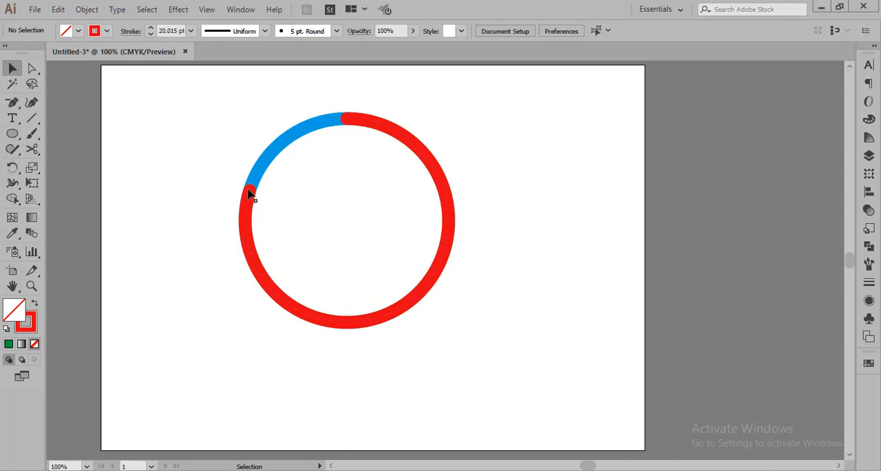
# Group the red arc and the blue circle into one ring and deselect it
pyautogui.scroll(4, 255, 192)
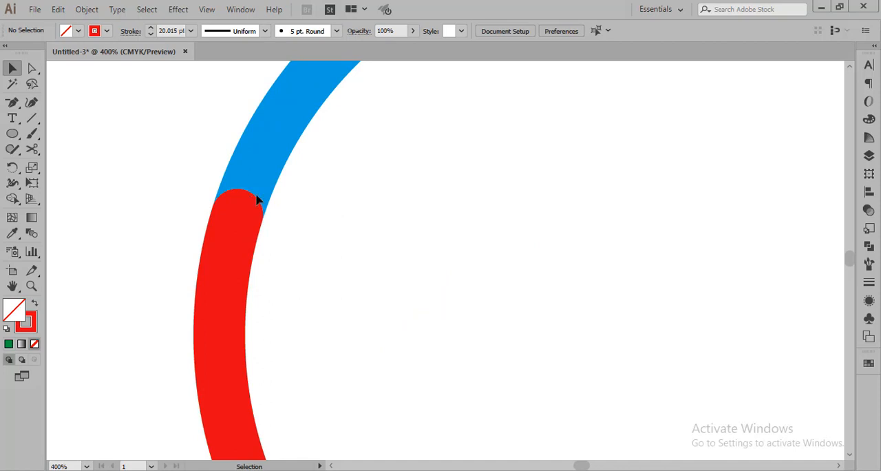
pyautogui.scroll(-3, 311, 153)
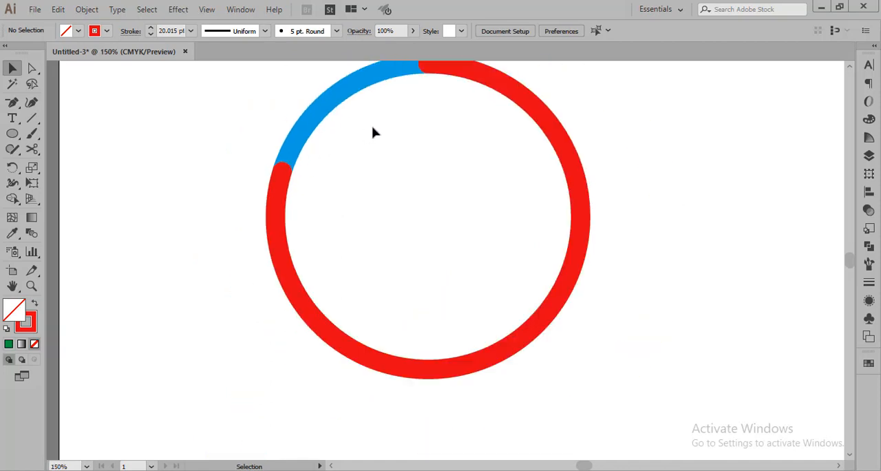
pyautogui.scroll(1, 375, 130)
pyautogui.moveTo(270, 93); pyautogui.dragTo(569, 385)
pyautogui.rightClick(545, 351)
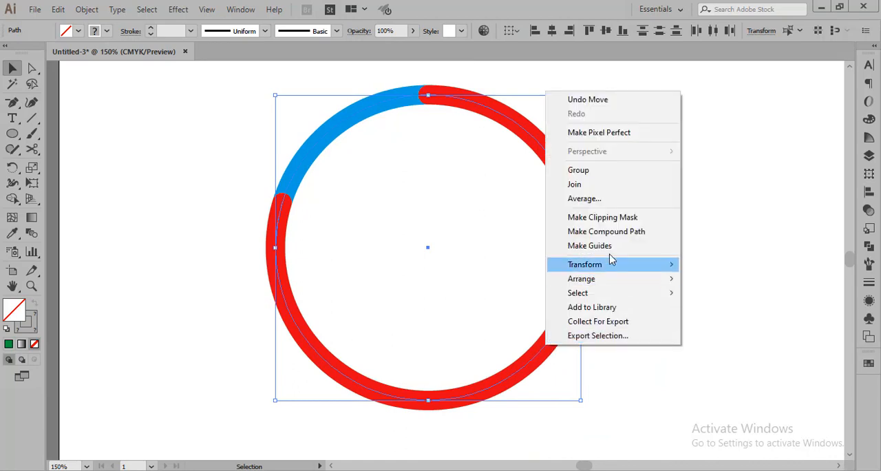
pyautogui.click(604, 172)
pyautogui.click(687, 250)
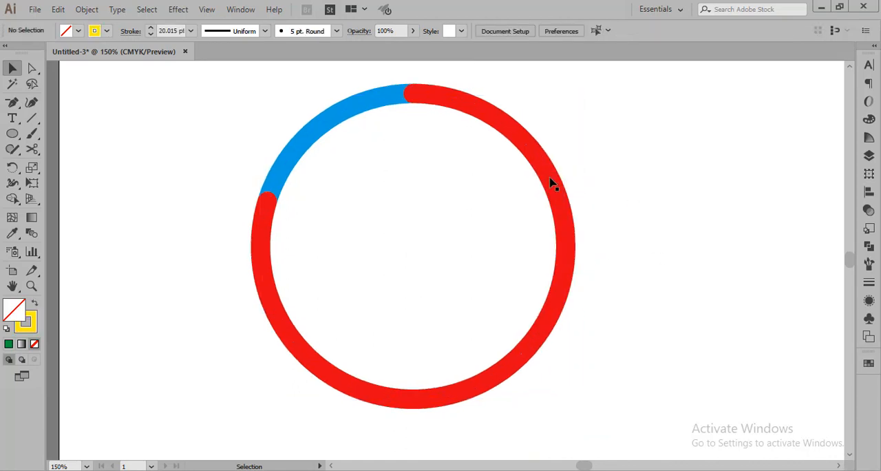
# Move the grouped red and blue ring slightly to the left on the artboard
pyautogui.moveTo(605, 154)
pyautogui.mouseDown()
pyautogui.moveTo(465, 281)
pyautogui.moveTo(549, 211)
pyautogui.mouseUp()
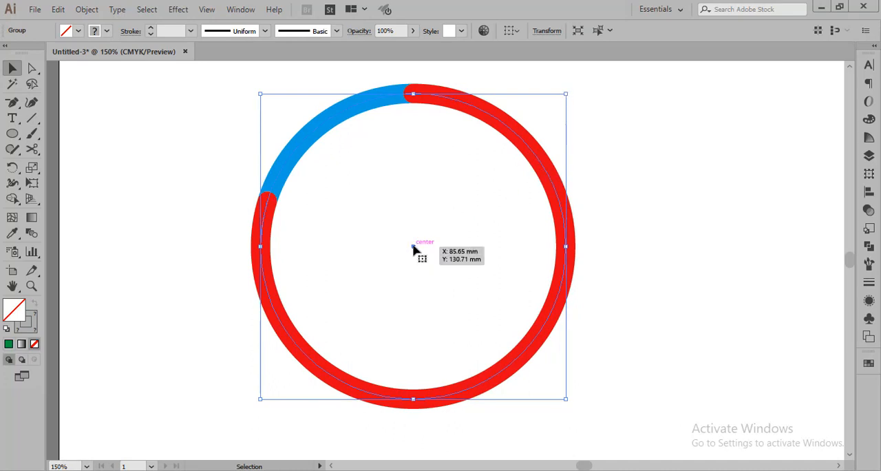
pyautogui.scroll(1, 413, 251)
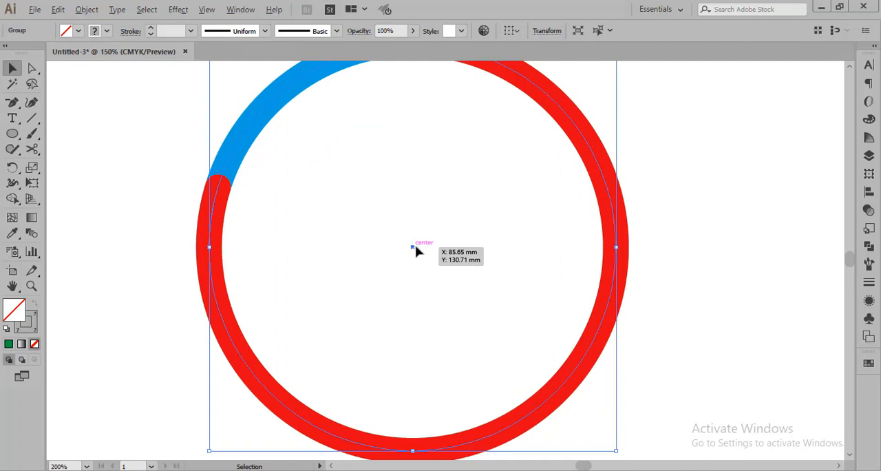
pyautogui.scroll(-1, 416, 251)
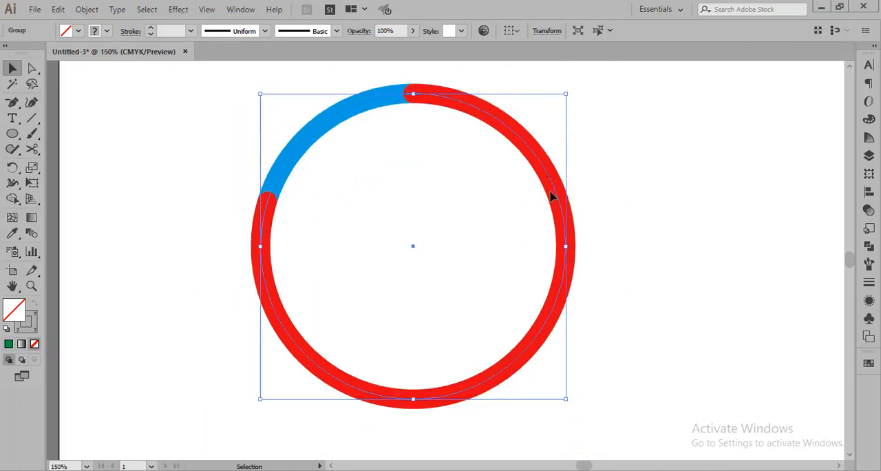
# Duplicate the ring group to the right and scale the copy down proportionally to about 84 mm in diameter
pyautogui.moveTo(560, 194); pyautogui.dragTo(791, 184)
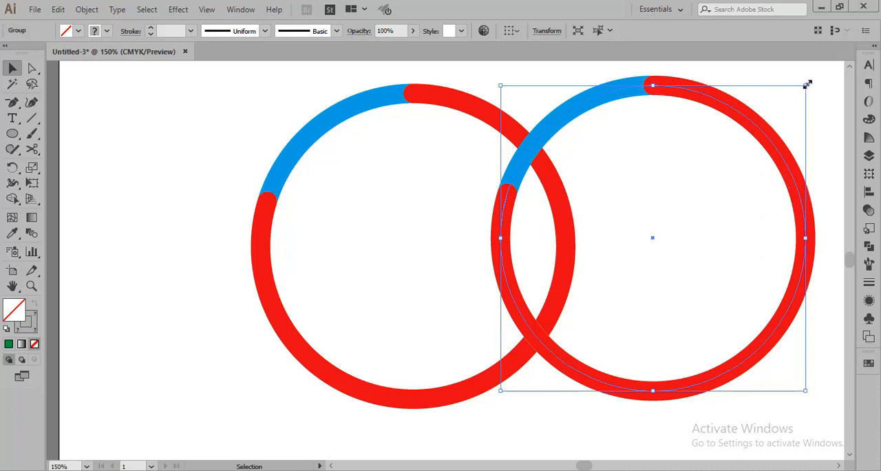
pyautogui.moveTo(808, 84); pyautogui.dragTo(735, 162)
pyautogui.click(757, 228)
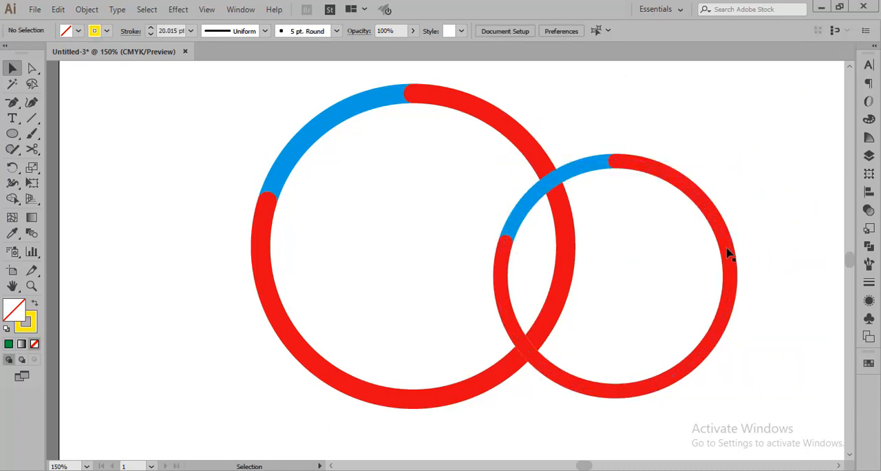
# Move the smaller ring right so that it sits clear of the large ring, level with its center
pyautogui.moveTo(729, 248); pyautogui.dragTo(831, 218)
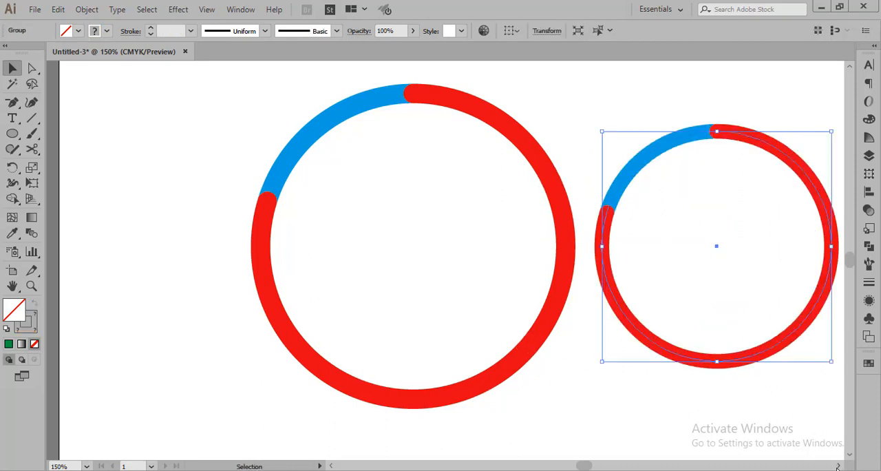
pyautogui.click(838, 466)
pyautogui.click(690, 415)
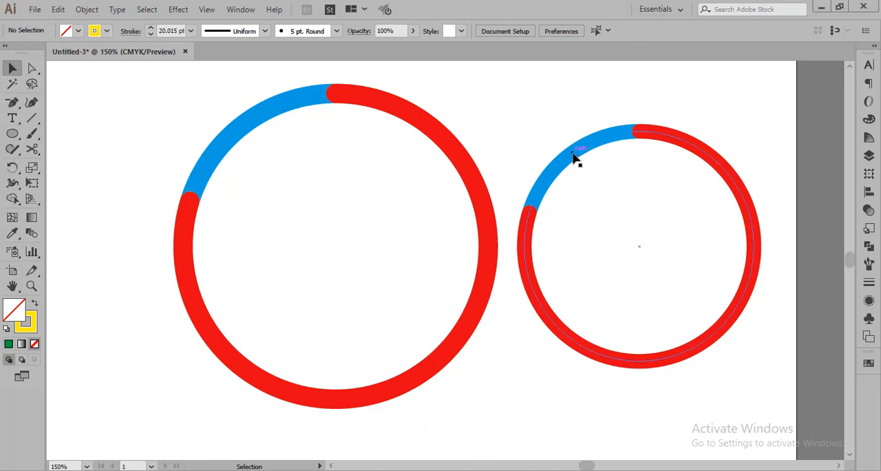
# Rotate the smaller ring by 180 degrees so its blue section lies at the lower right
pyautogui.click(575, 157)
pyautogui.moveTo(517, 132); pyautogui.dragTo(753, 359)
pyautogui.click(650, 302)
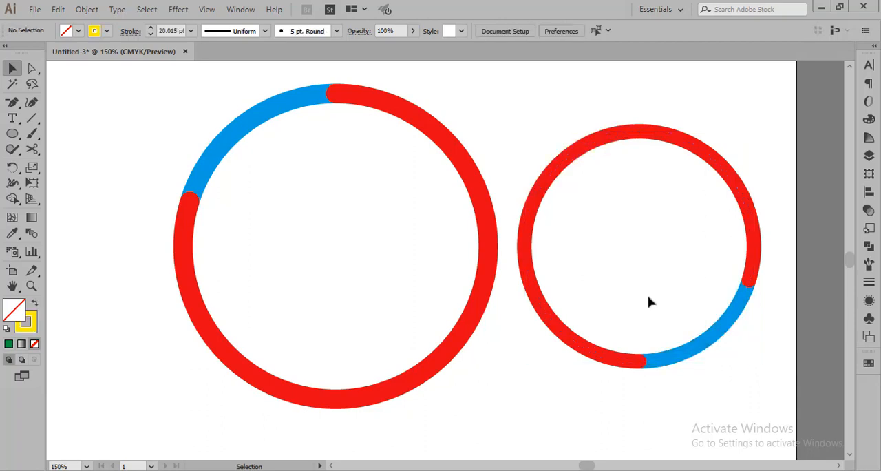
# Ungroup the smaller ring into its separate arc and circle and deselect them
pyautogui.rightClick(581, 155)
pyautogui.moveTo(535, 122); pyautogui.dragTo(619, 220)
pyautogui.rightClick(580, 152)
pyautogui.click(586, 243)
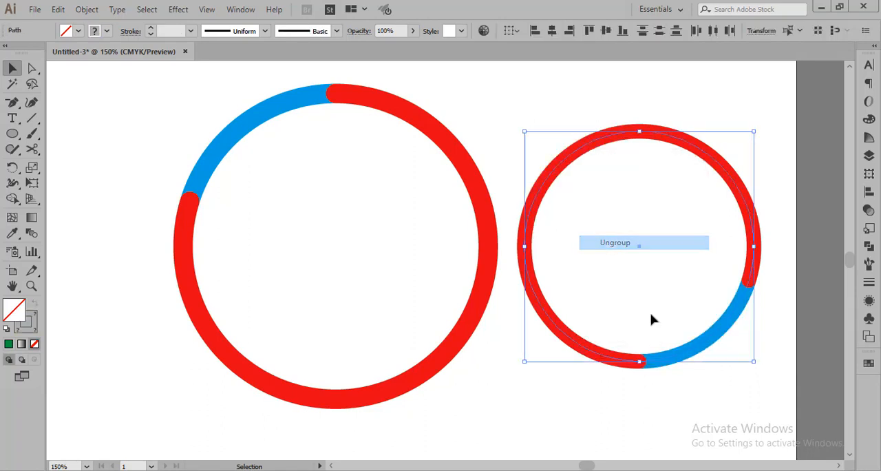
pyautogui.click(665, 386)
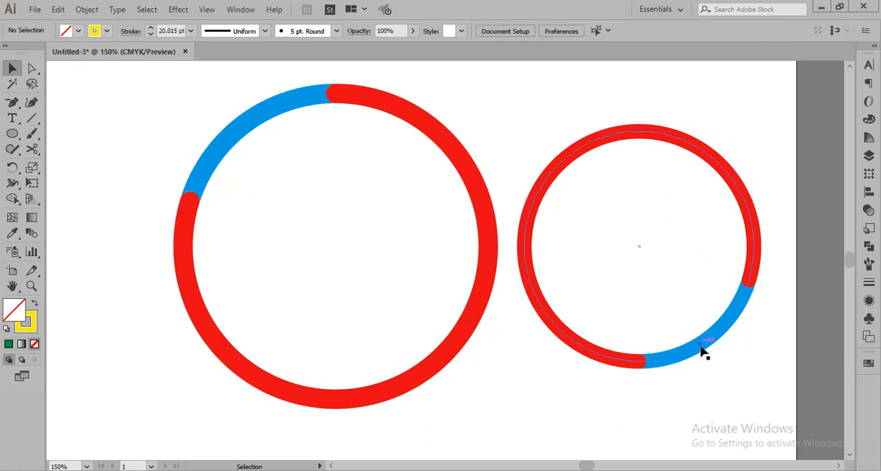
# Change the stroke color of the smaller ring's full blue circle to green
pyautogui.click(701, 350)
pyautogui.click(647, 421)
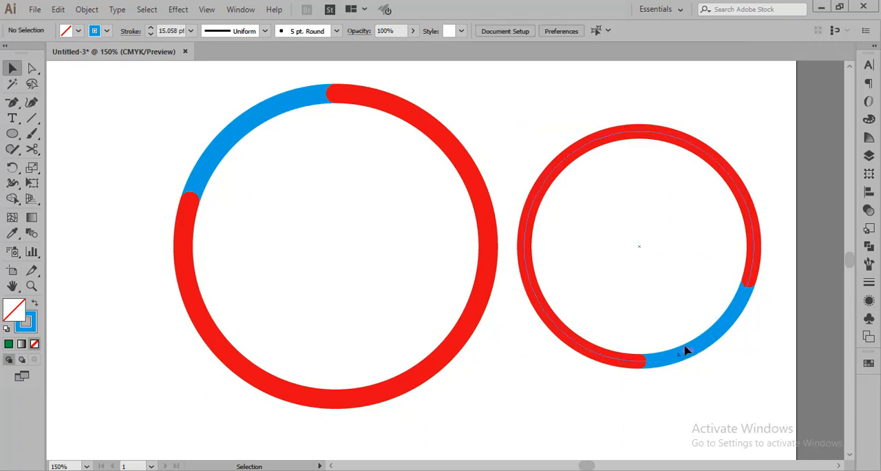
pyautogui.click(702, 344)
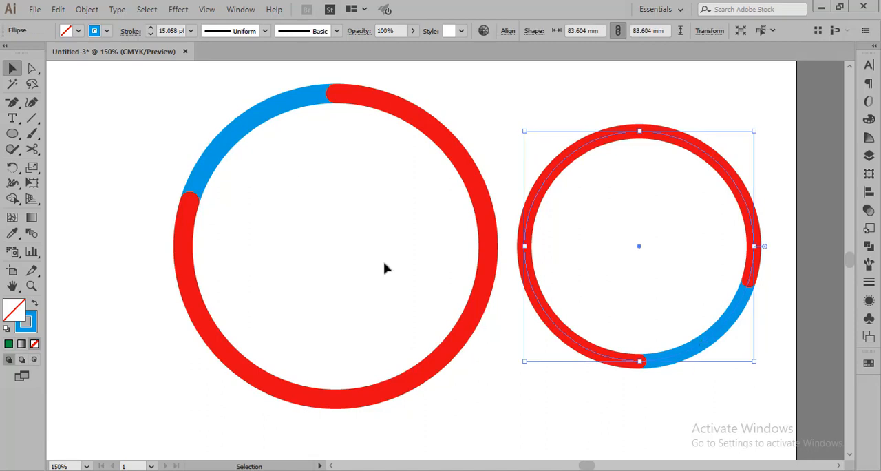
pyautogui.click(107, 31)
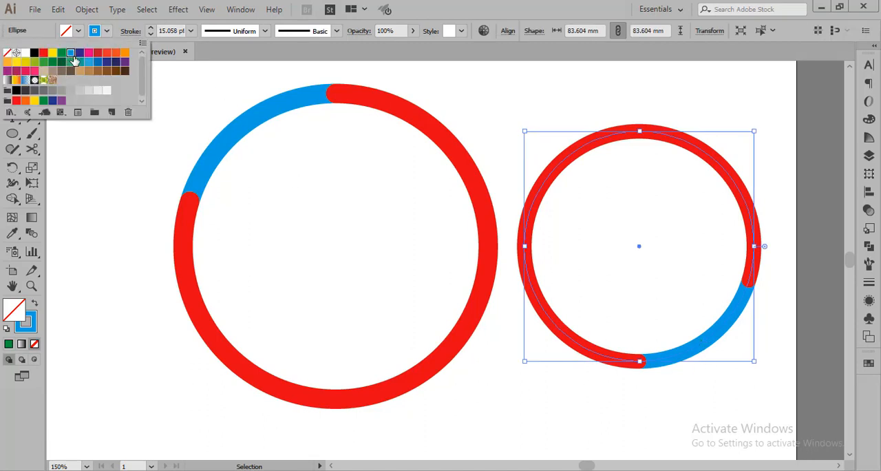
pyautogui.click(61, 53)
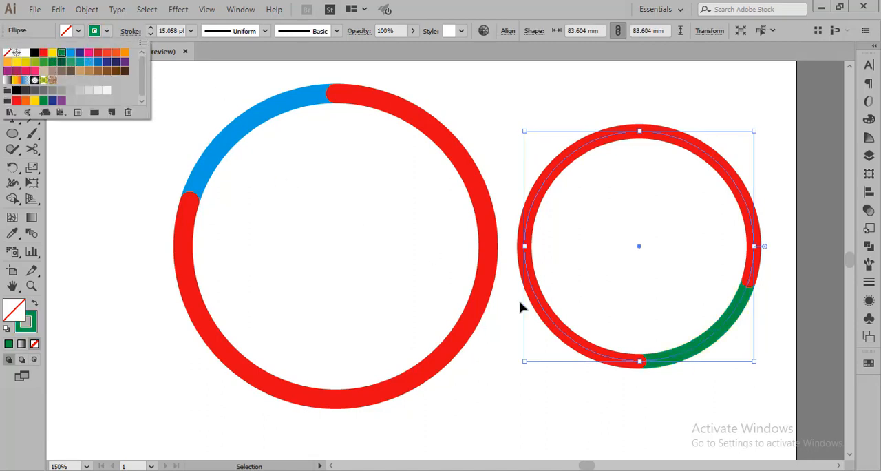
pyautogui.click(640, 192)
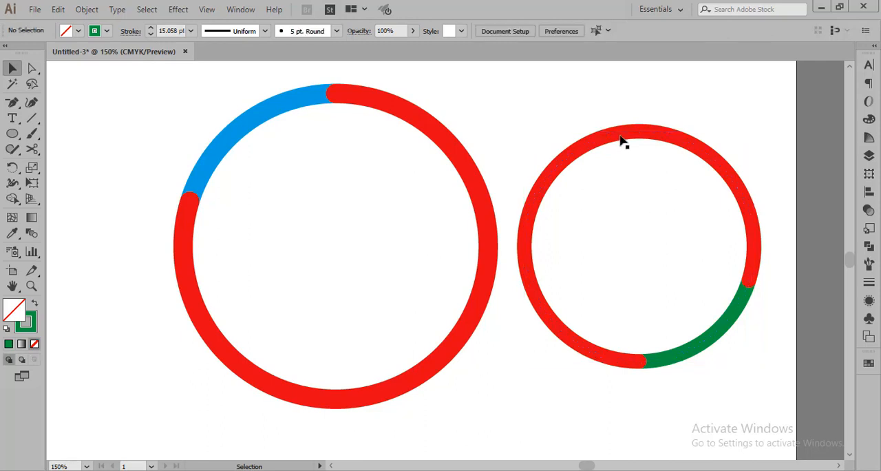
# Change the stroke color of the smaller ring's open red arc to pink
pyautogui.click(624, 134)
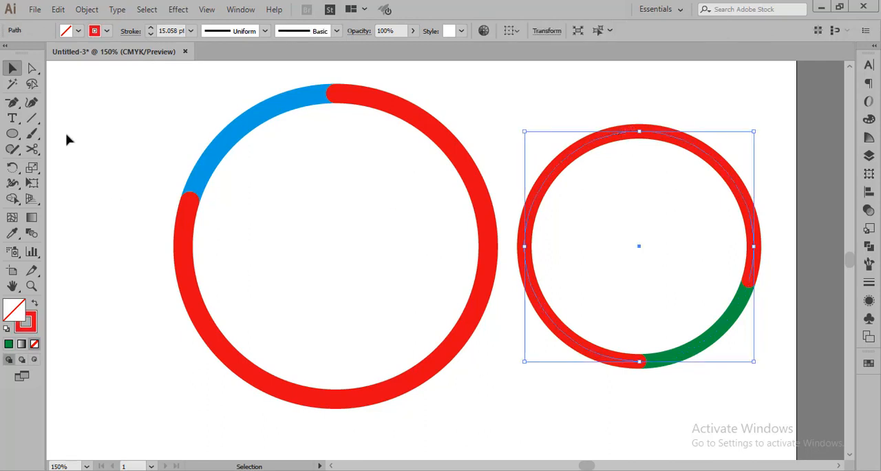
pyautogui.click(107, 31)
pyautogui.click(89, 52)
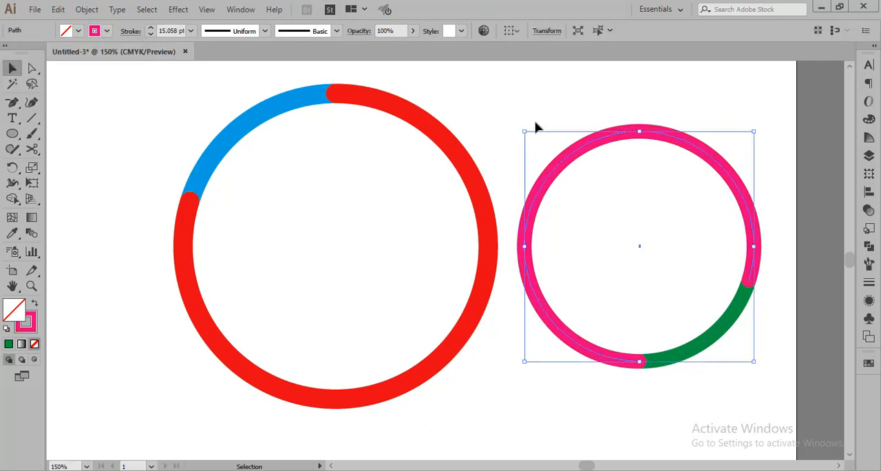
# Group the pink arc with the green circle and deselect the group
pyautogui.moveTo(540, 101); pyautogui.dragTo(735, 362)
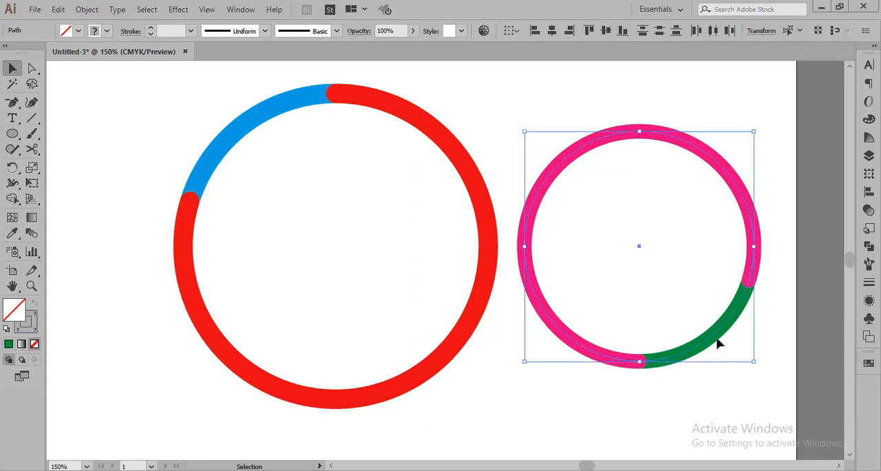
pyautogui.rightClick(716, 342)
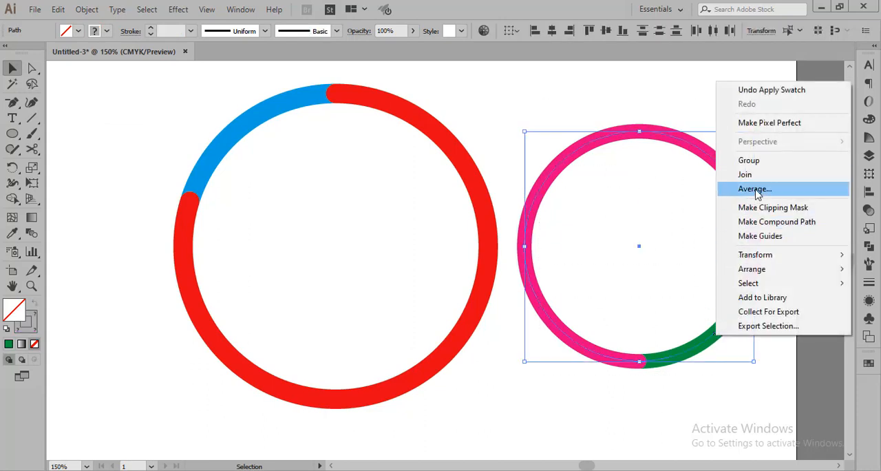
pyautogui.click(750, 161)
pyautogui.click(684, 158)
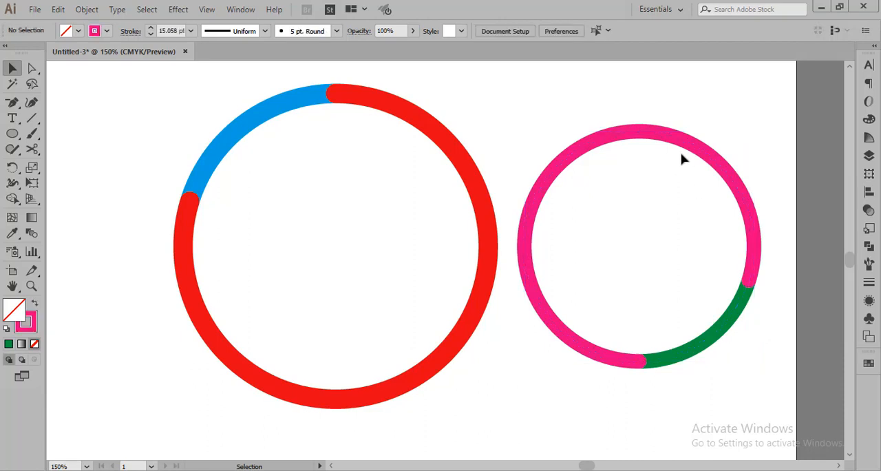
# Align the two ring groups by their centers so that the smaller ring sits concentrically inside the larger one
pyautogui.moveTo(116, 136); pyautogui.dragTo(727, 339)
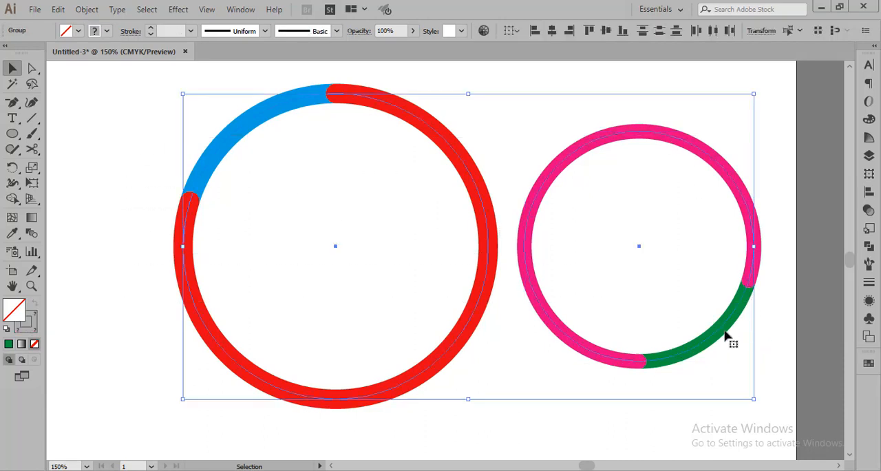
pyautogui.click(552, 31)
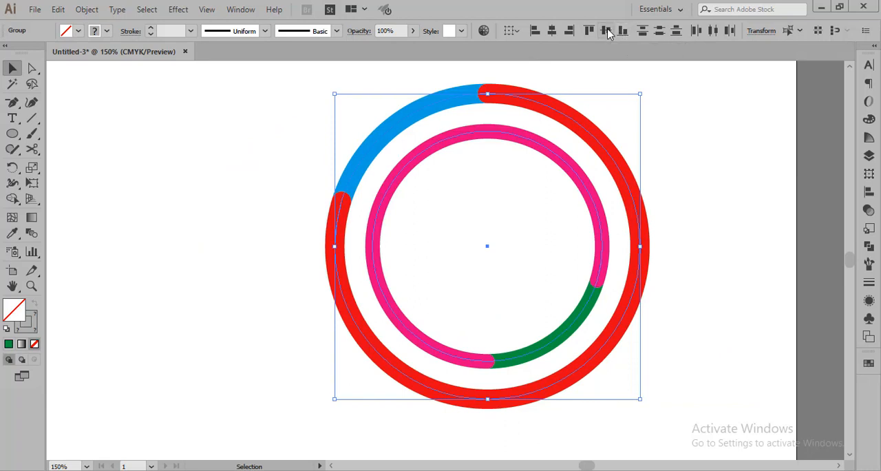
pyautogui.click(757, 268)
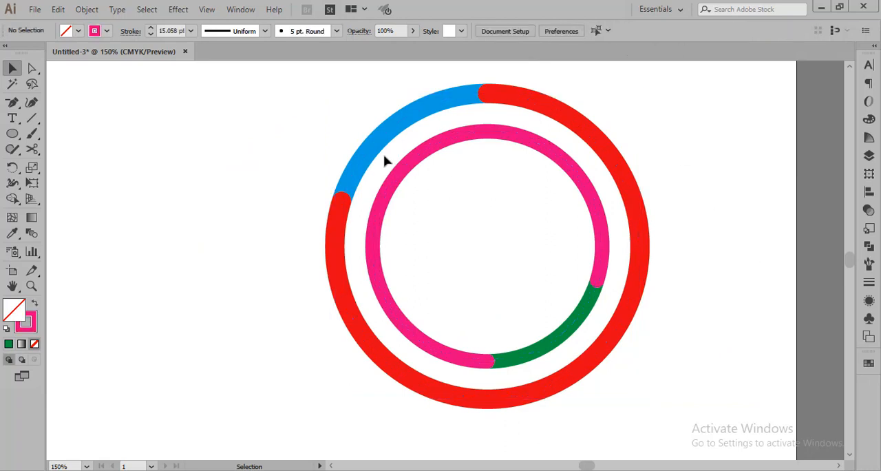
# Select both concentric rings, move them left toward the center of the artboard and deselect them
pyautogui.moveTo(338, 134); pyautogui.dragTo(692, 391)
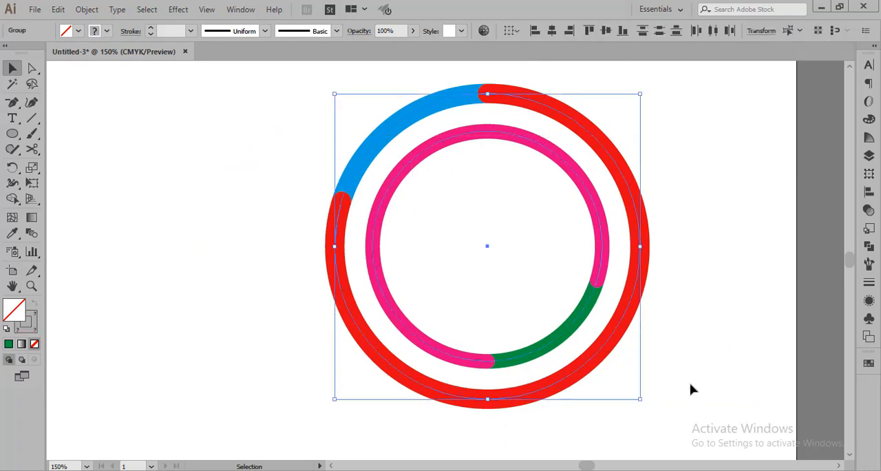
pyautogui.keyDown('alt'); pyautogui.scroll(-1, 685, 335); pyautogui.keyUp('alt')
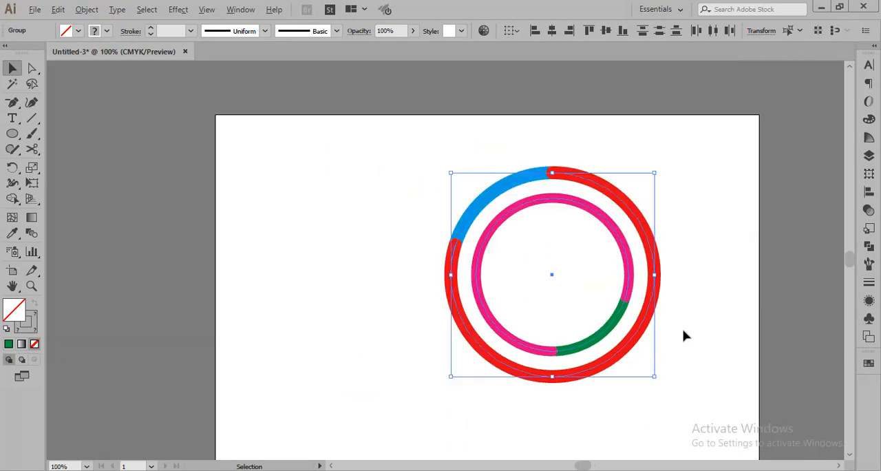
pyautogui.scroll(-3, 684, 333)
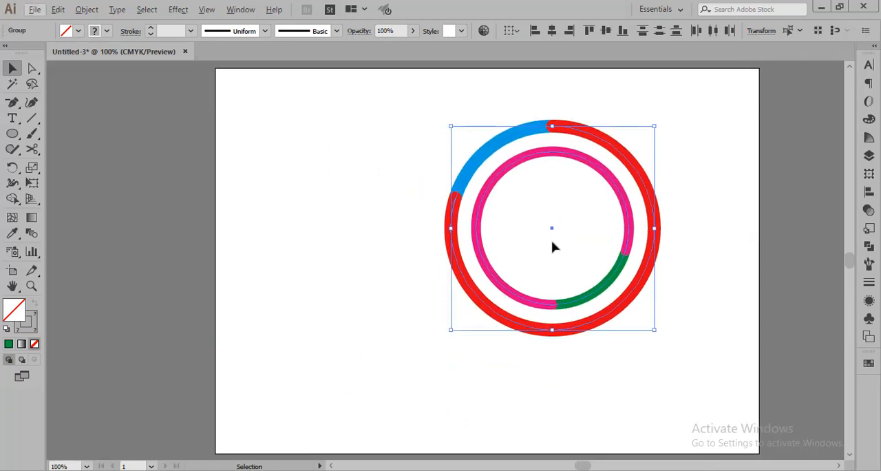
pyautogui.moveTo(477, 232); pyautogui.dragTo(370, 239)
pyautogui.click(713, 327)
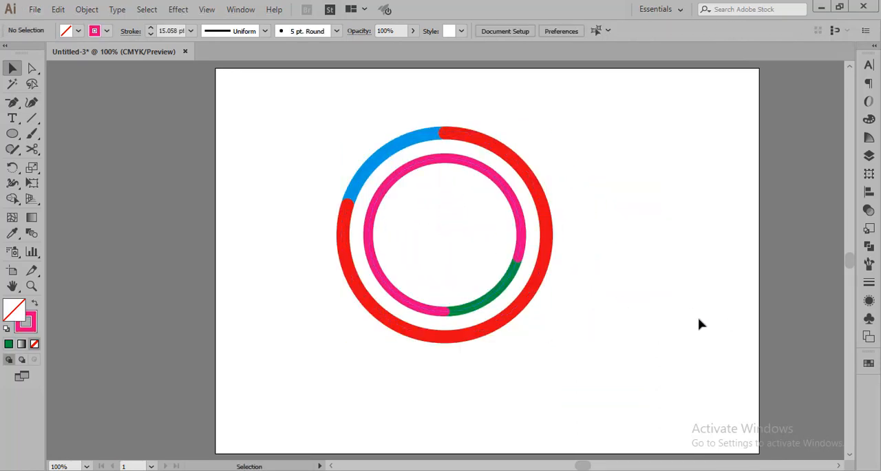